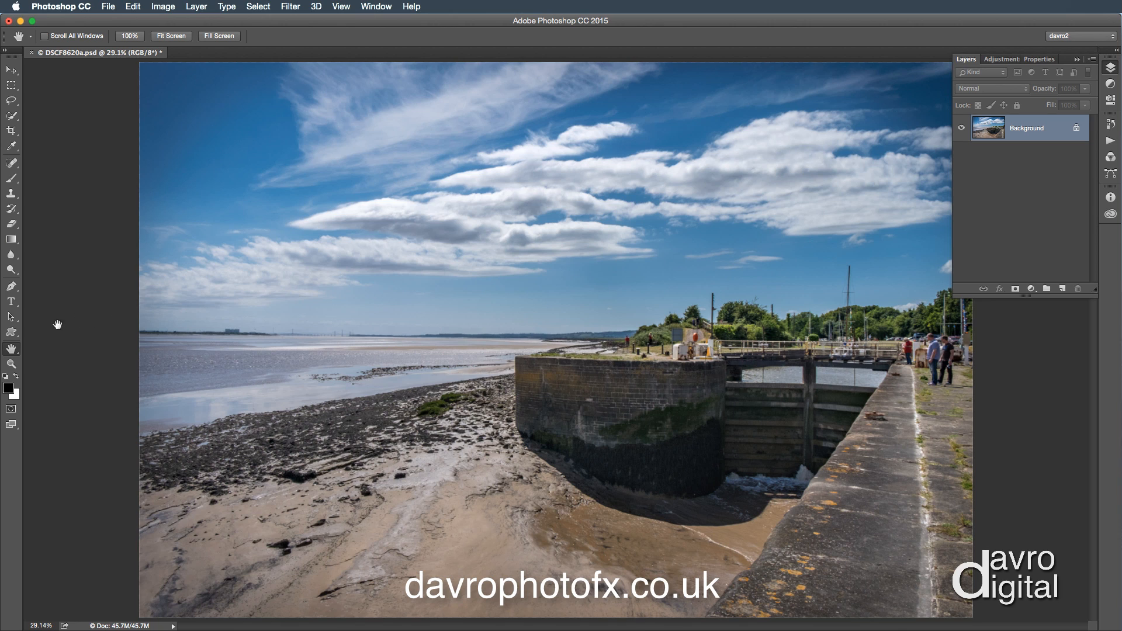
Activate the Line tool in Shape mode
left_click(11, 331)
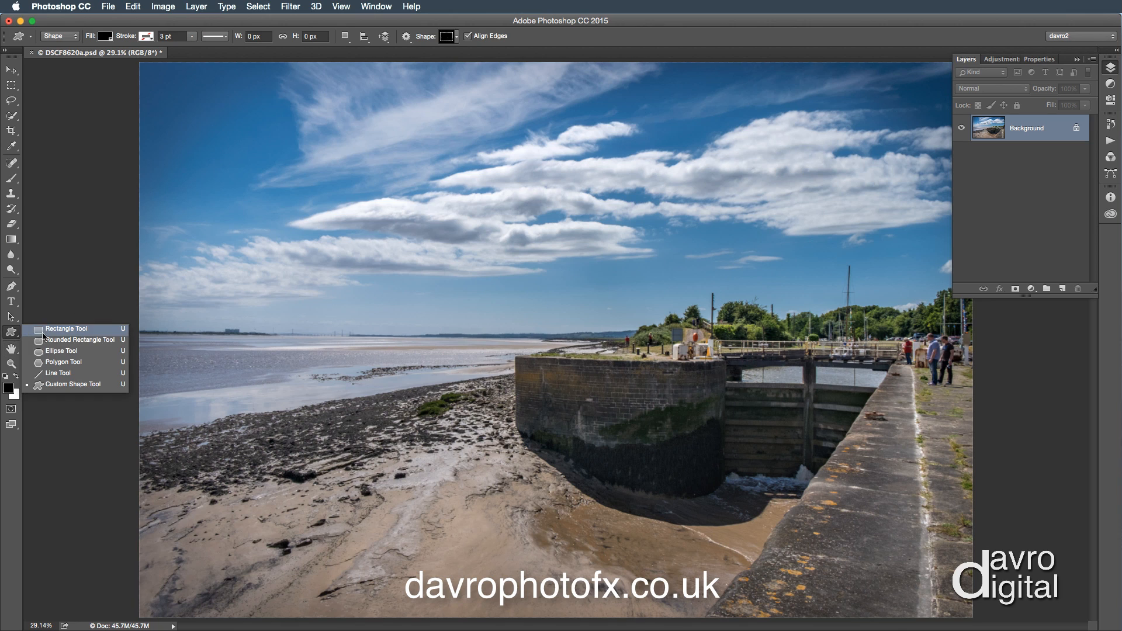
left_click(49, 375)
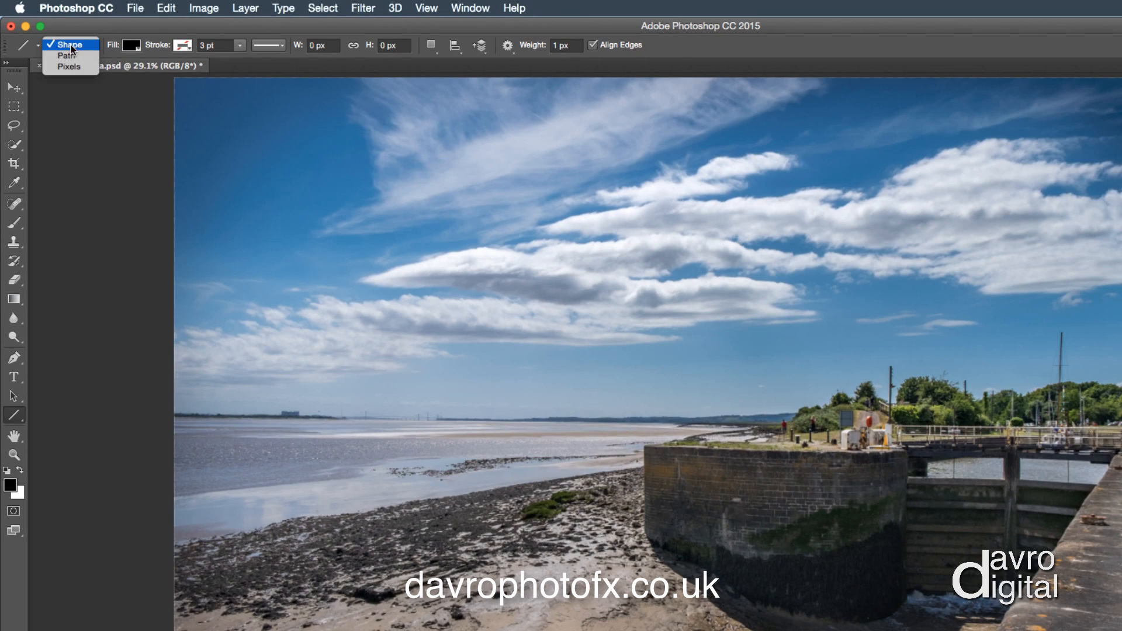
left_click(84, 44)
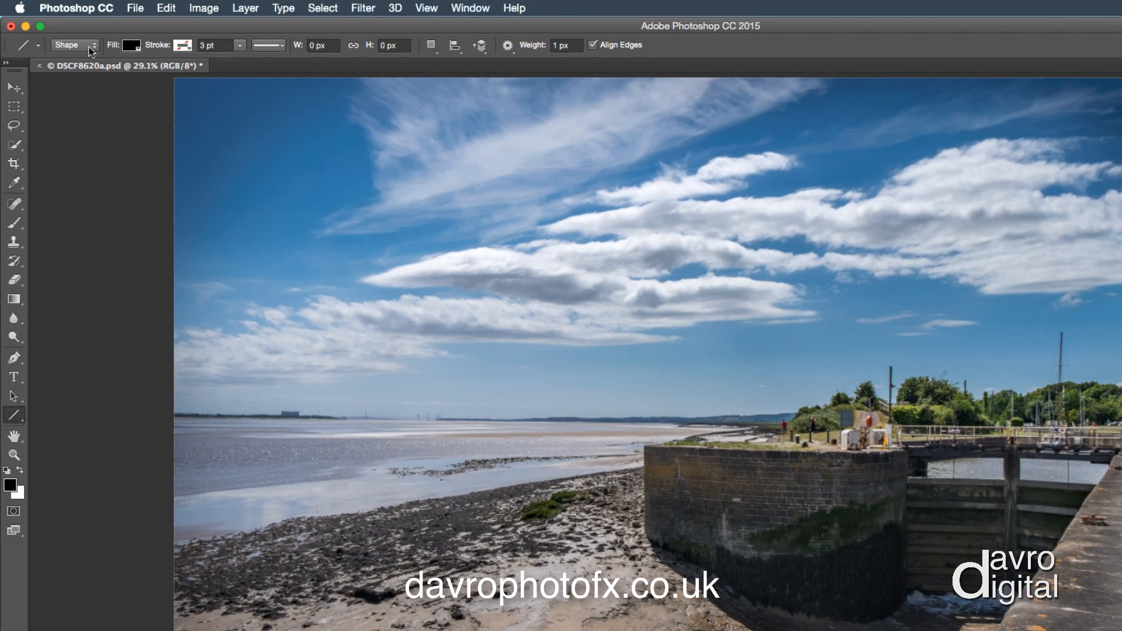
Set the line's fill to CMYK Red and its stroke to no color
left_click(132, 46)
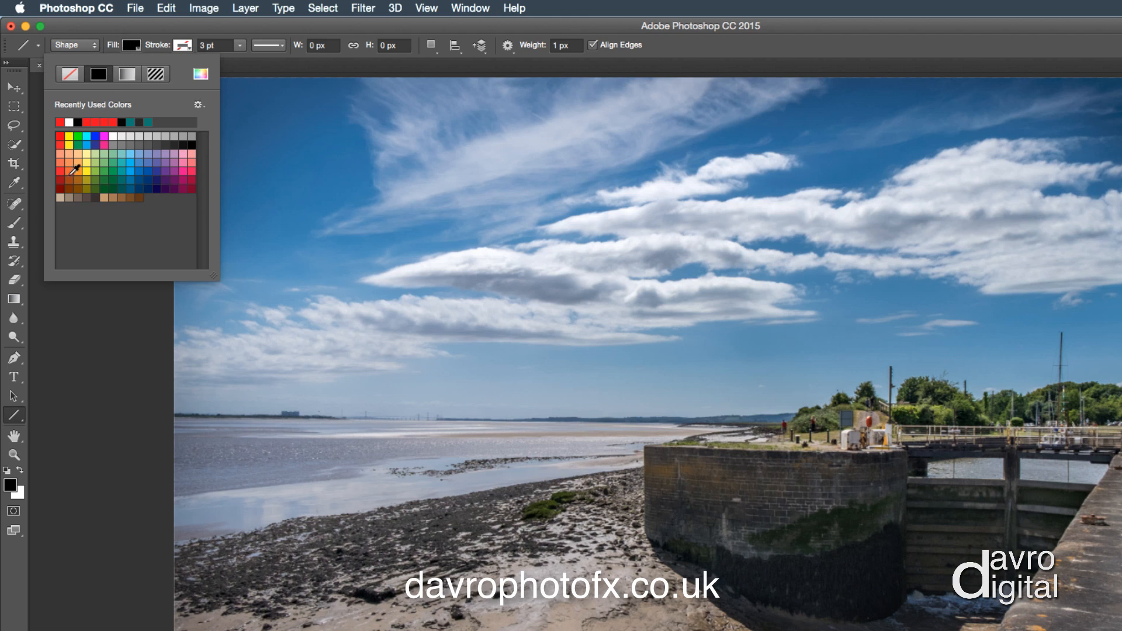
left_click(62, 138)
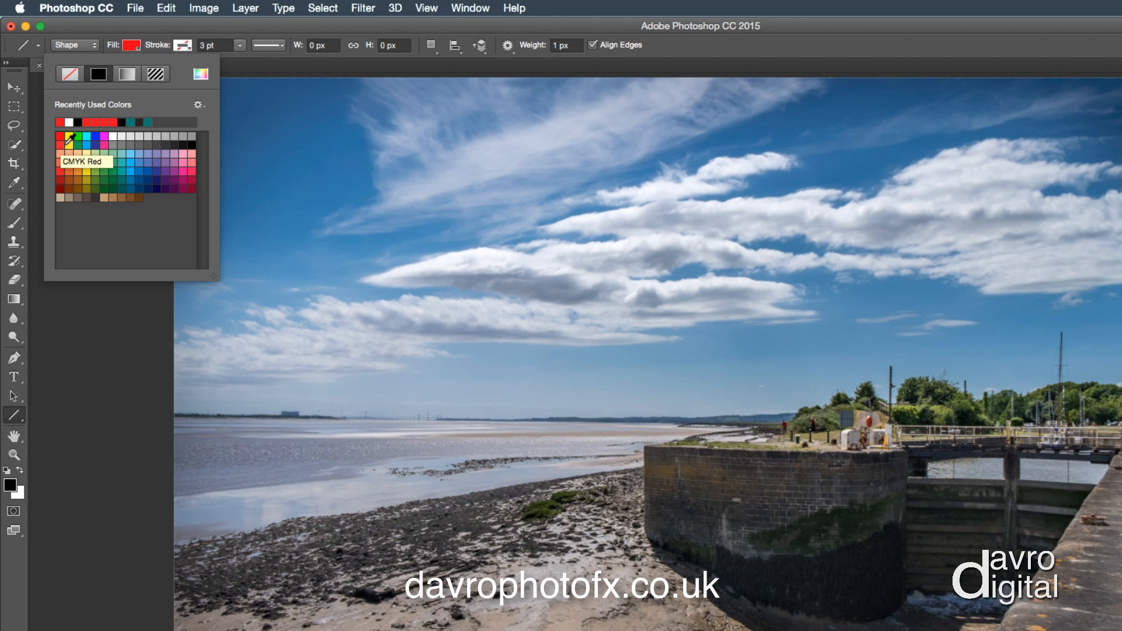
key("Return")
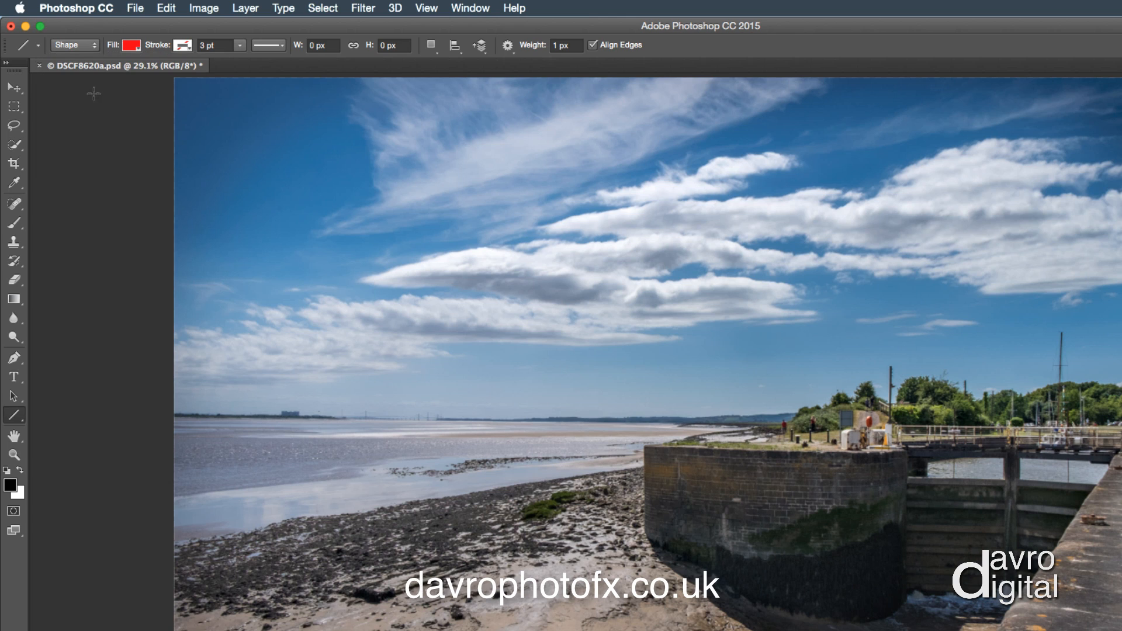
left_click(184, 46)
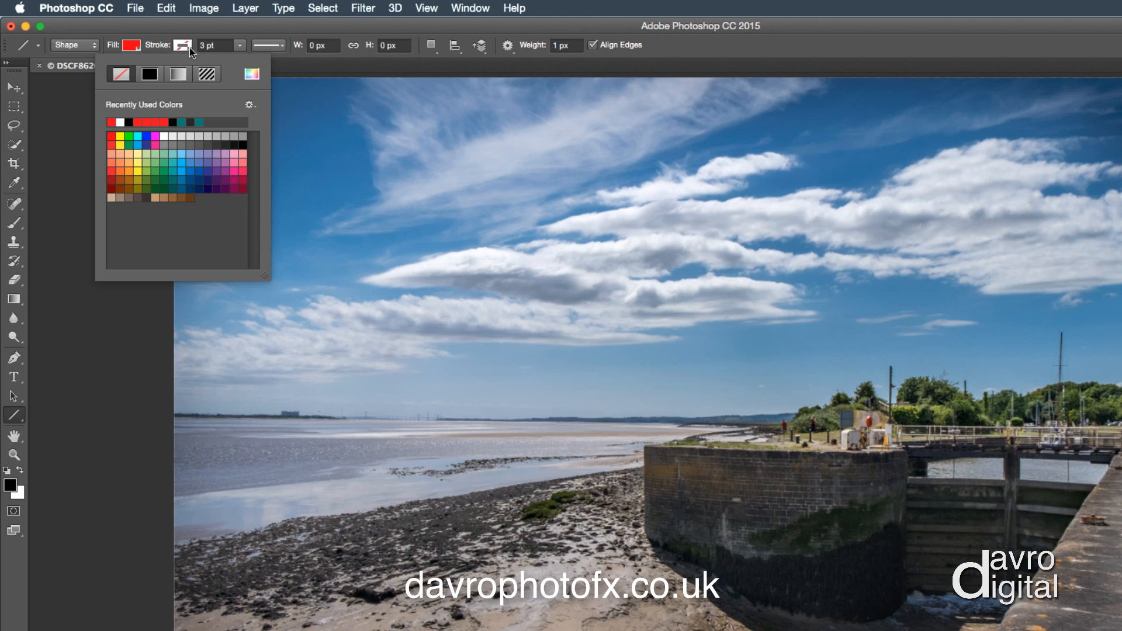
left_click(122, 74)
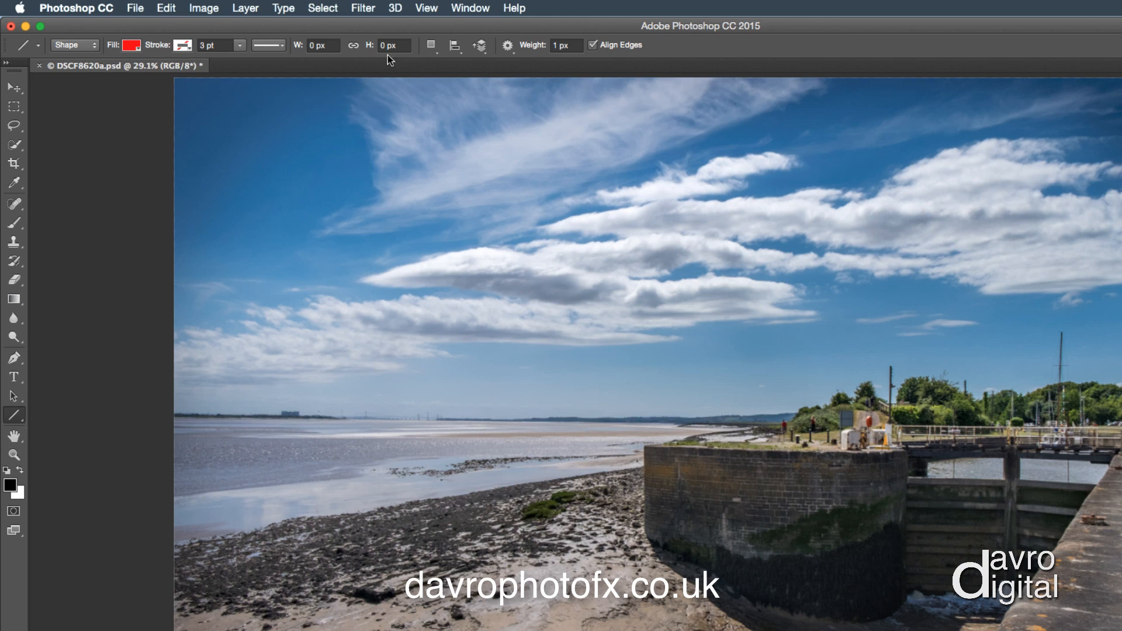
Draw a vertical 25 px weight arrow about 437 px long above the distant horizon, with its arrowhead at the start, pointing down
left_click(508, 46)
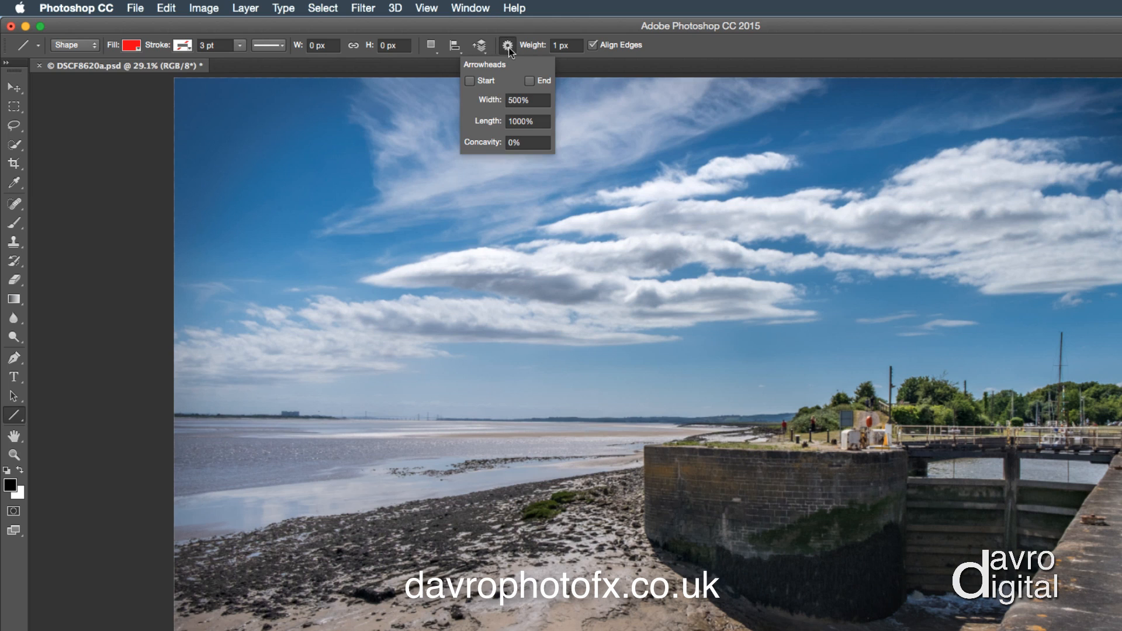
left_click(470, 82)
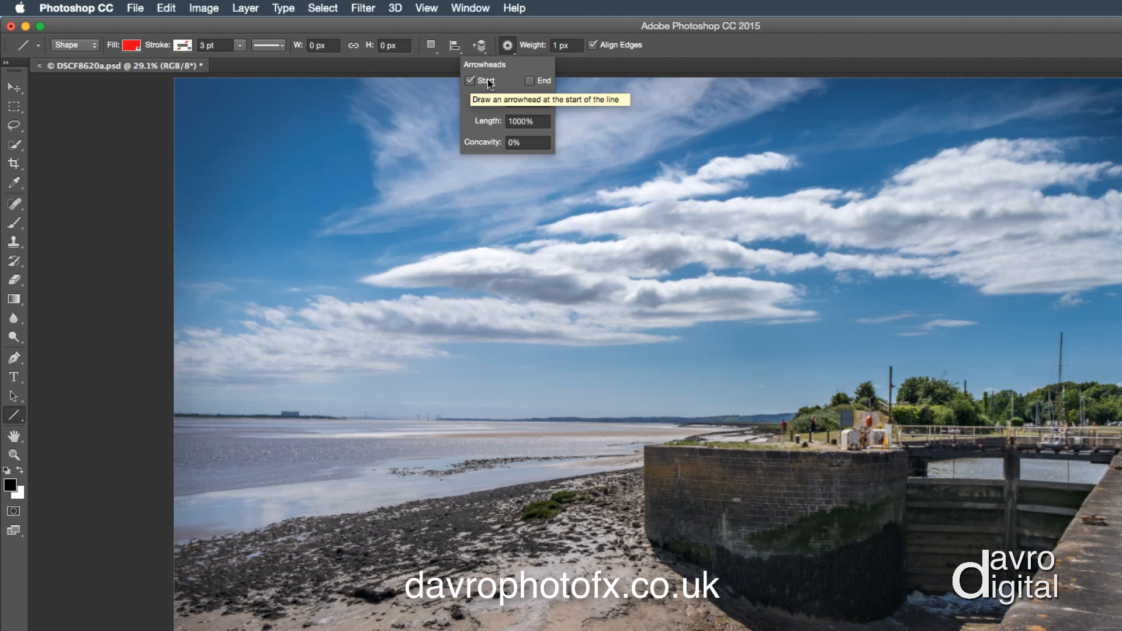
key("Return")
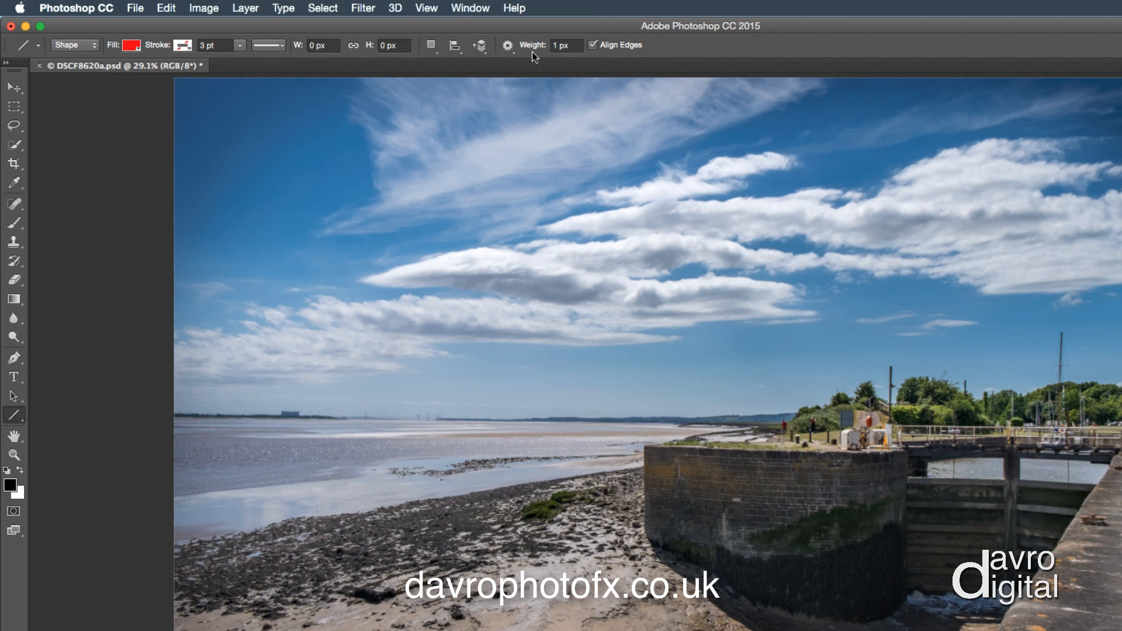
left_click_drag(530, 53, 544, 54)
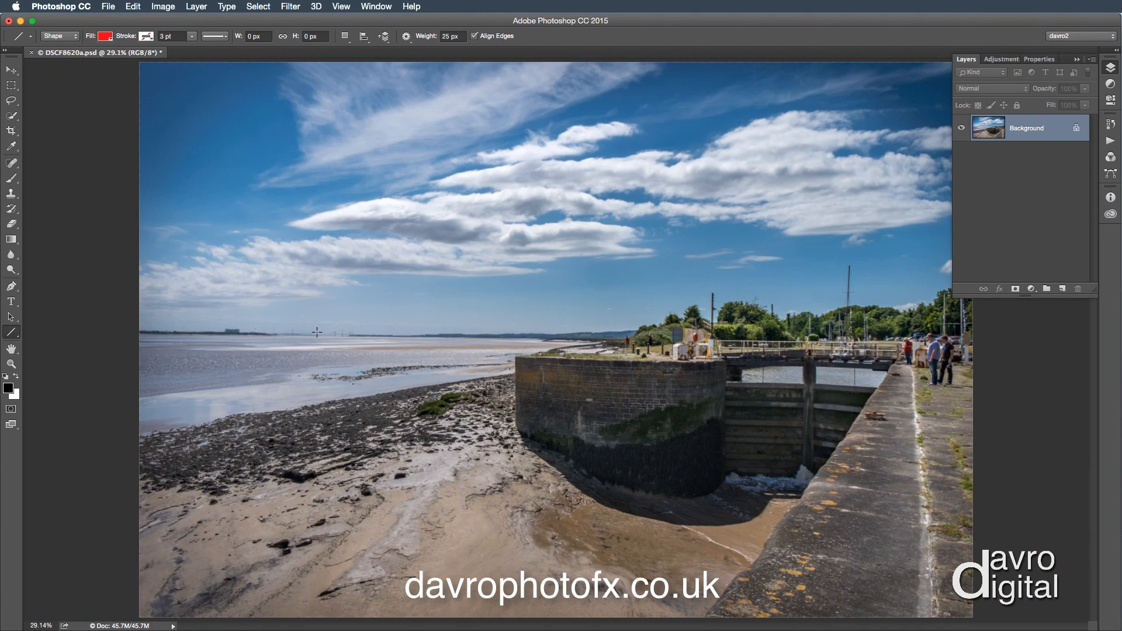
left_click_drag(317, 332, 316, 257)
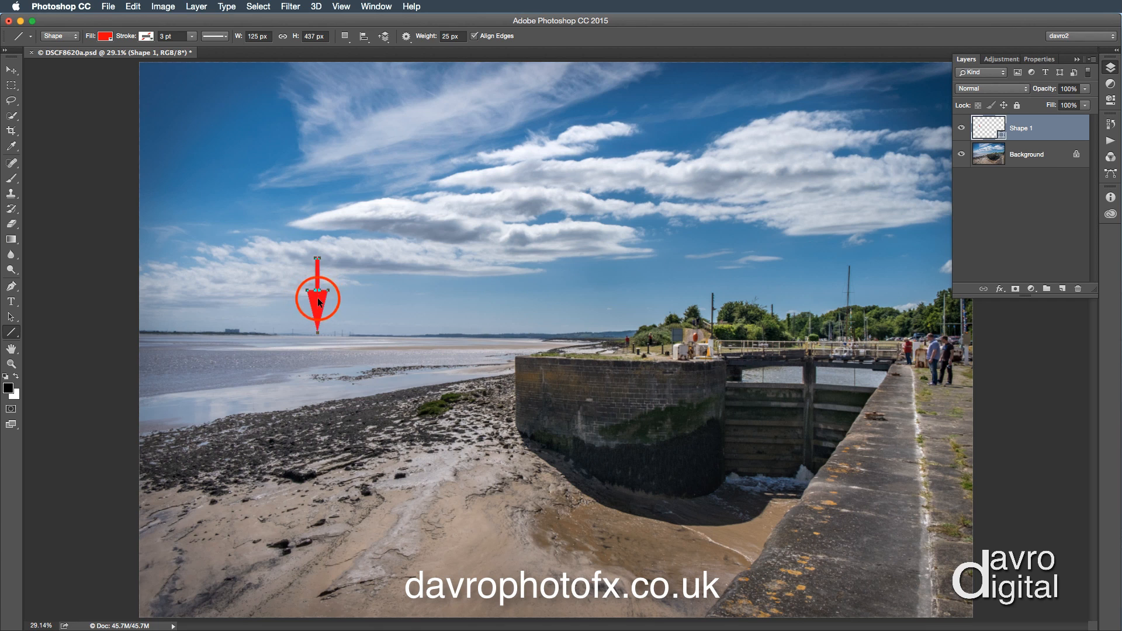
left_click_drag(317, 297, 319, 294)
Draw a diagonal arrow about 576 by 486 px from the sky to the lock wall's orange object, with an arrowhead only at the end
left_click(406, 37)
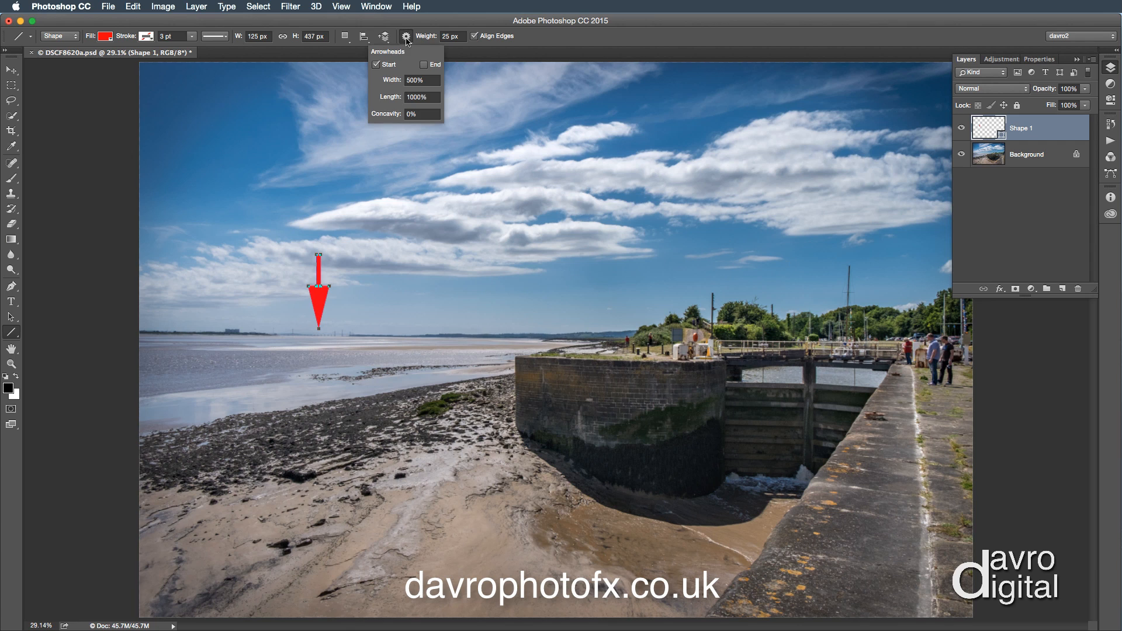
left_click(424, 65)
left_click(377, 66)
left_click(595, 250)
left_click_drag(595, 250, 692, 332)
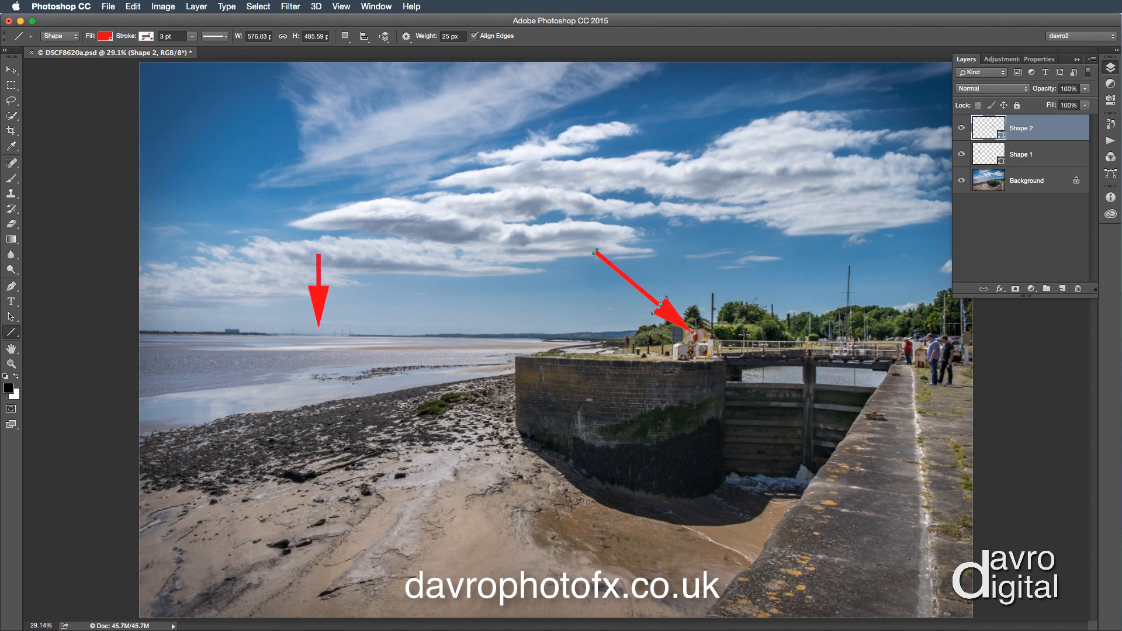
Draw a vertical double-headed arrow of 11 px weight, about 537 px tall, on the lock gate
left_click(406, 36)
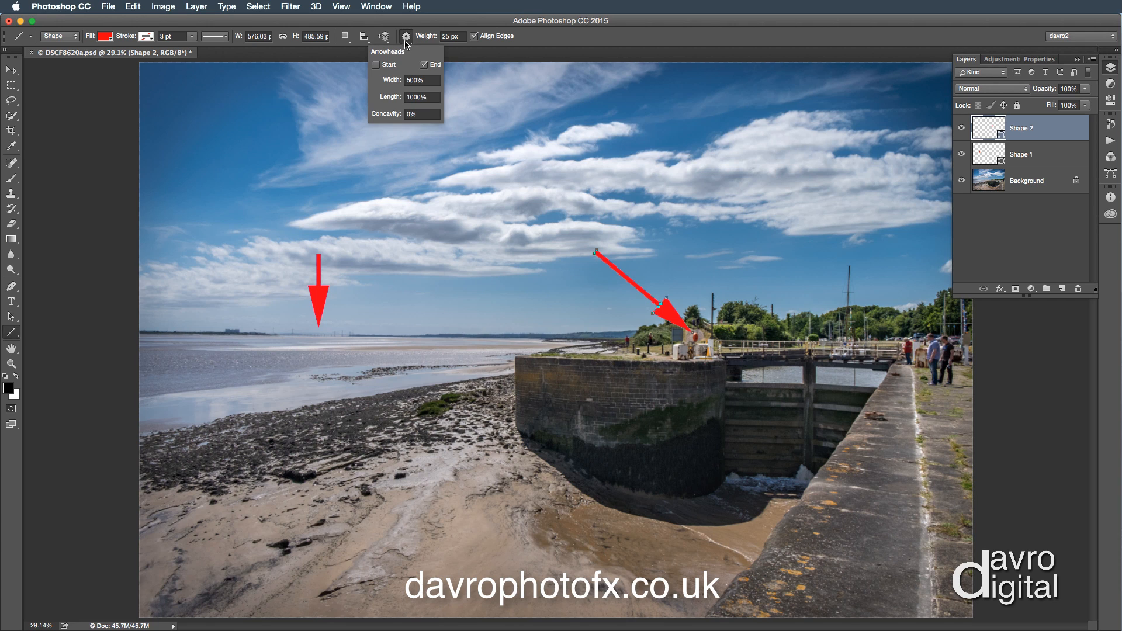
left_click(375, 65)
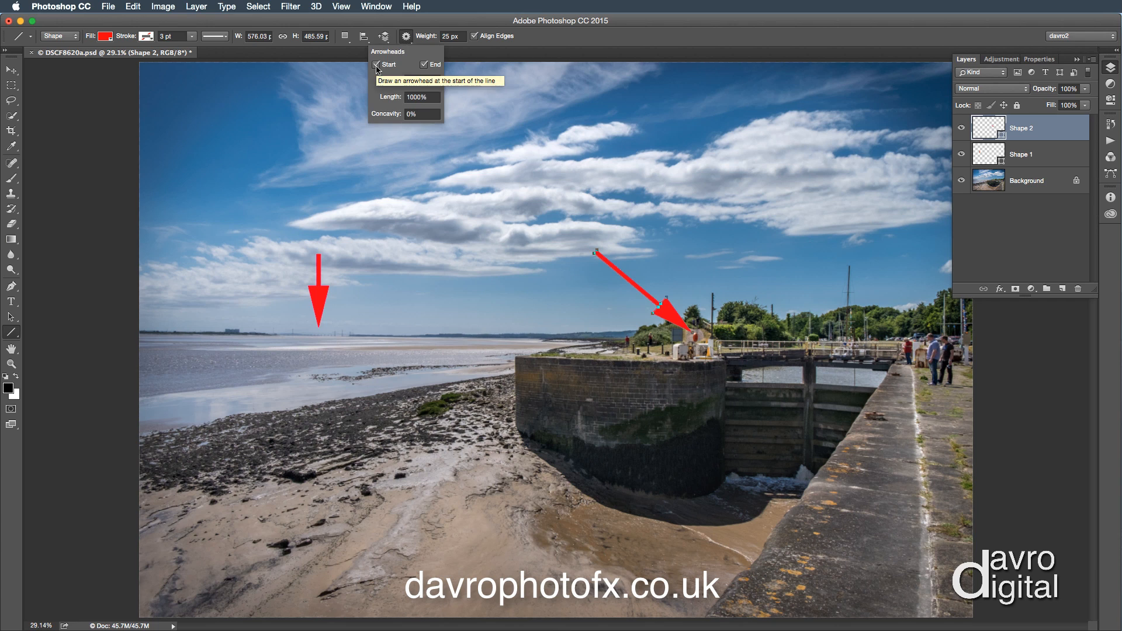
left_click_drag(426, 39, 416, 40)
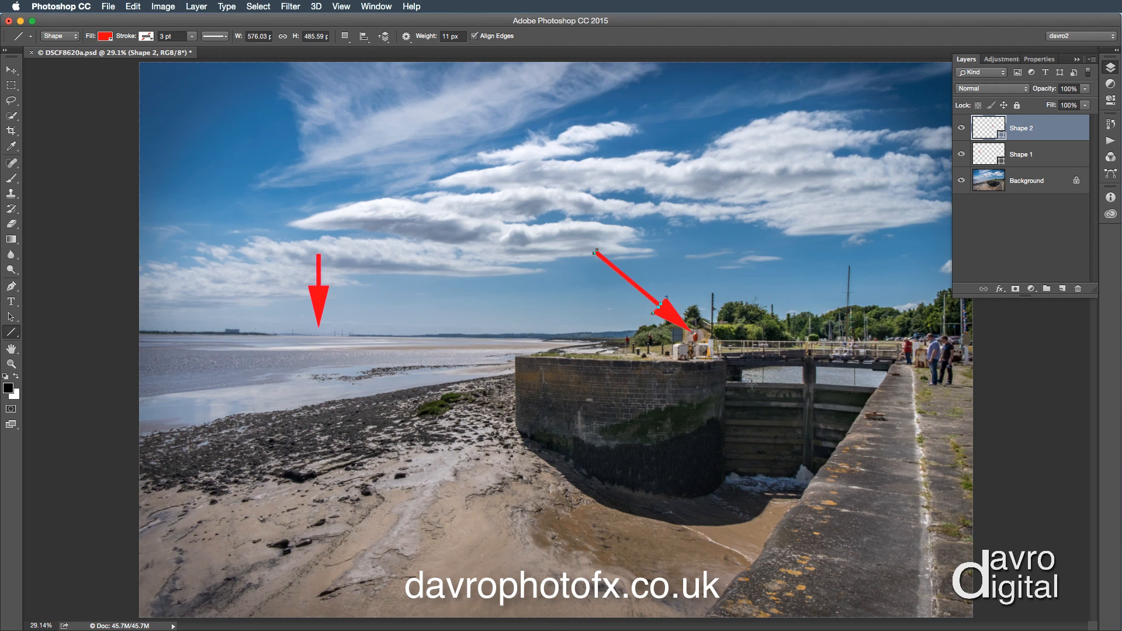
left_click_drag(751, 385, 752, 477)
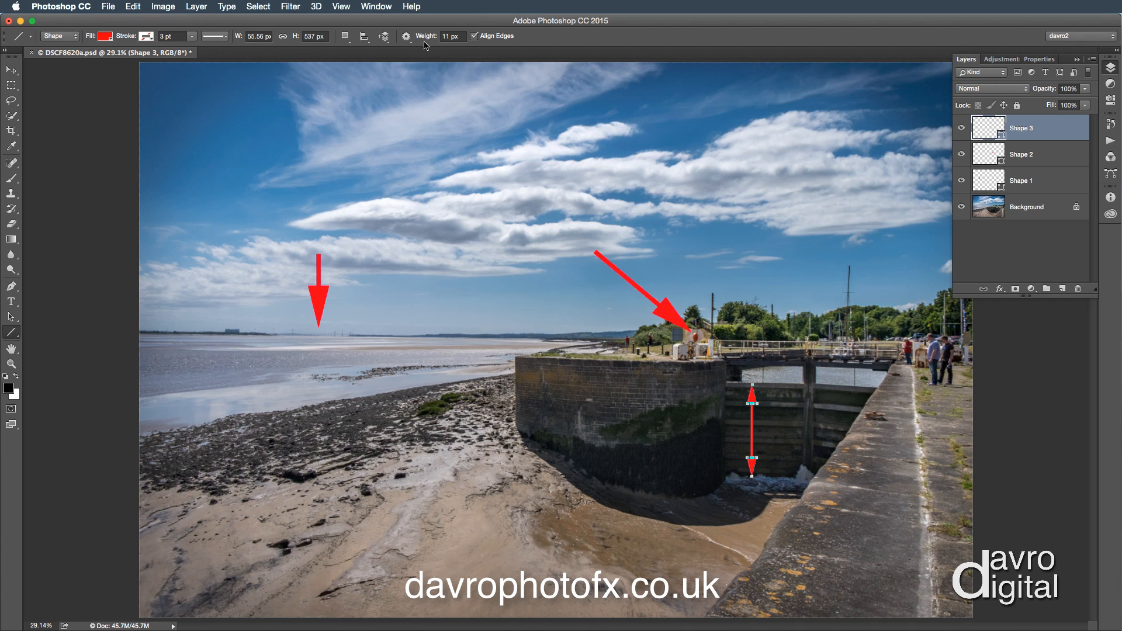
Draw an upward arrow about 617 px tall on the mud with 40 px weight, a start arrowhead and 50% concavity
left_click_drag(424, 39, 442, 41)
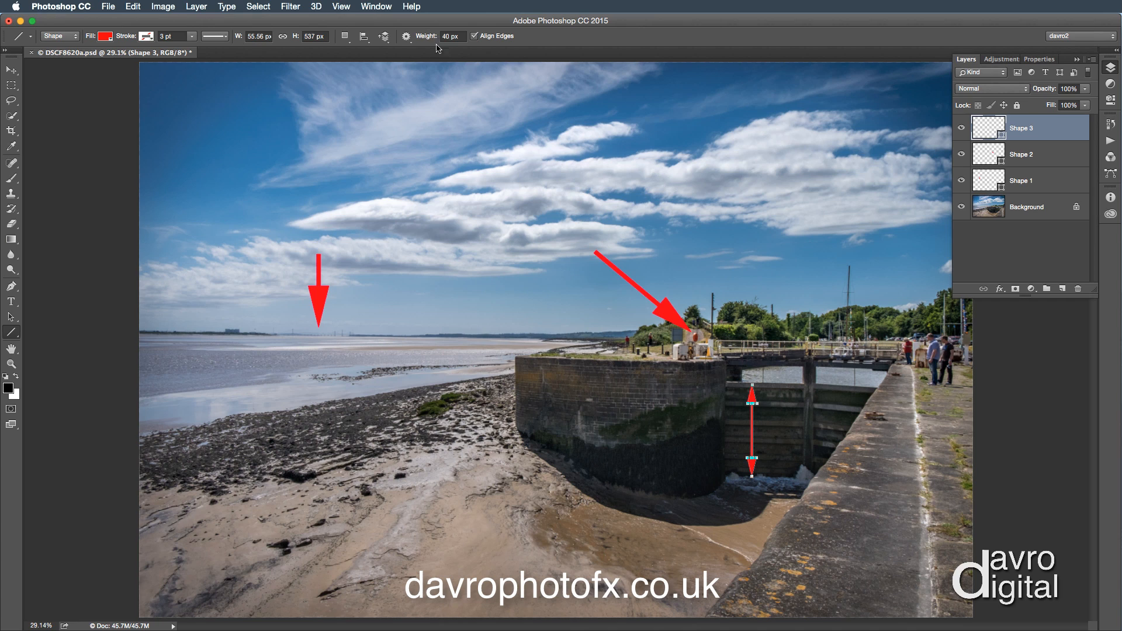
left_click(407, 38)
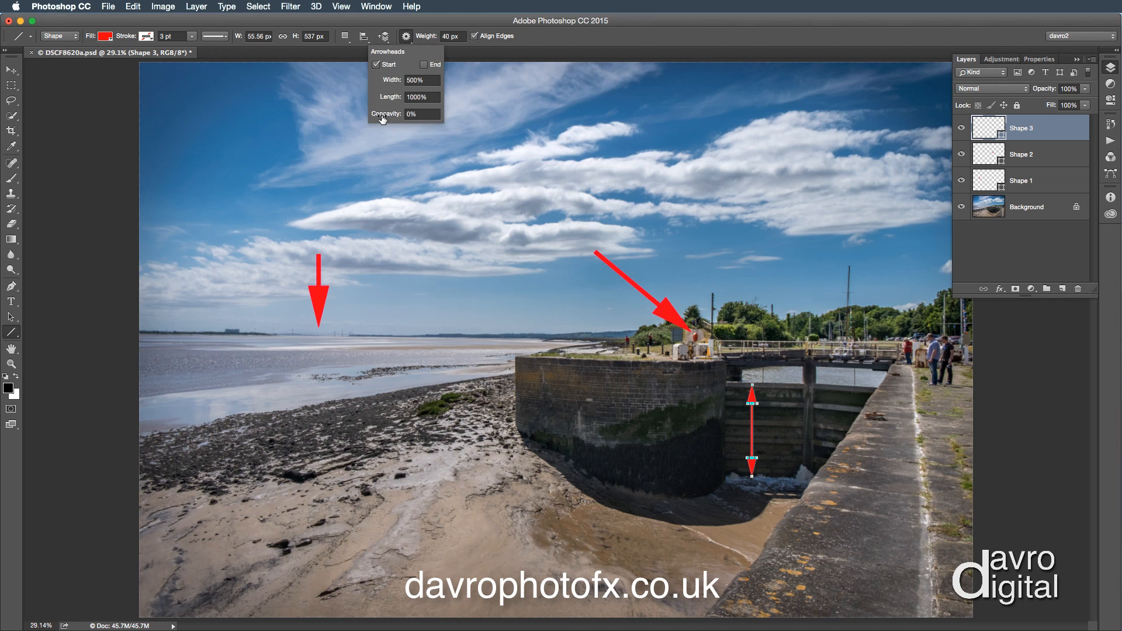
left_click_drag(376, 118, 424, 120)
left_click_drag(465, 485, 464, 589)
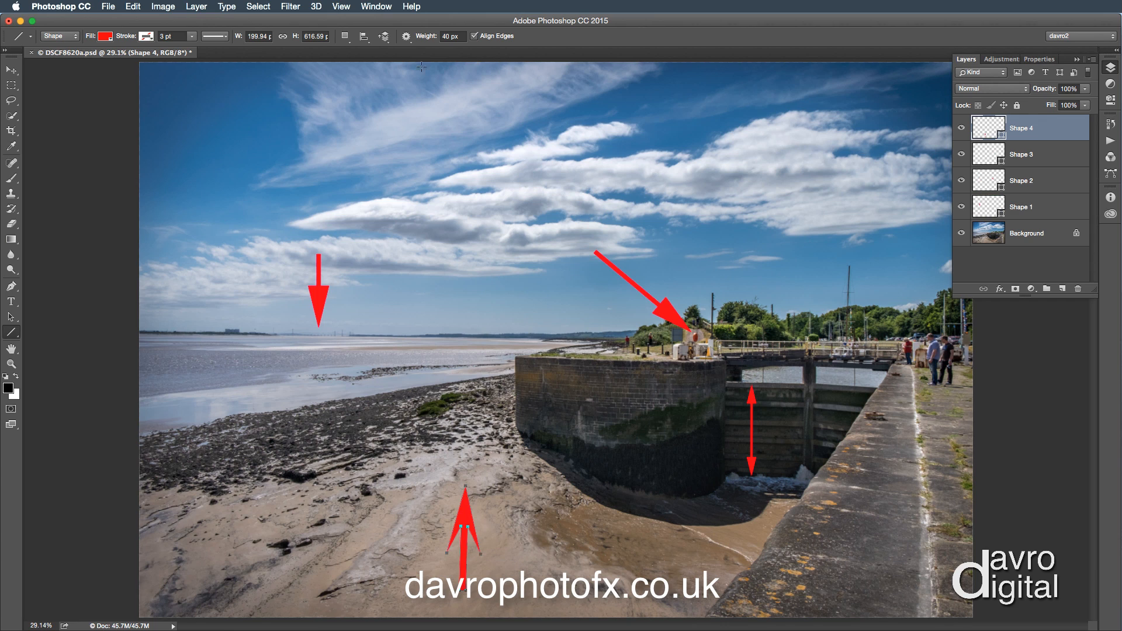
Draw a second upward arrow about 765 px tall beside the first one on the mud, using a negative arrowhead concavity
left_click(406, 36)
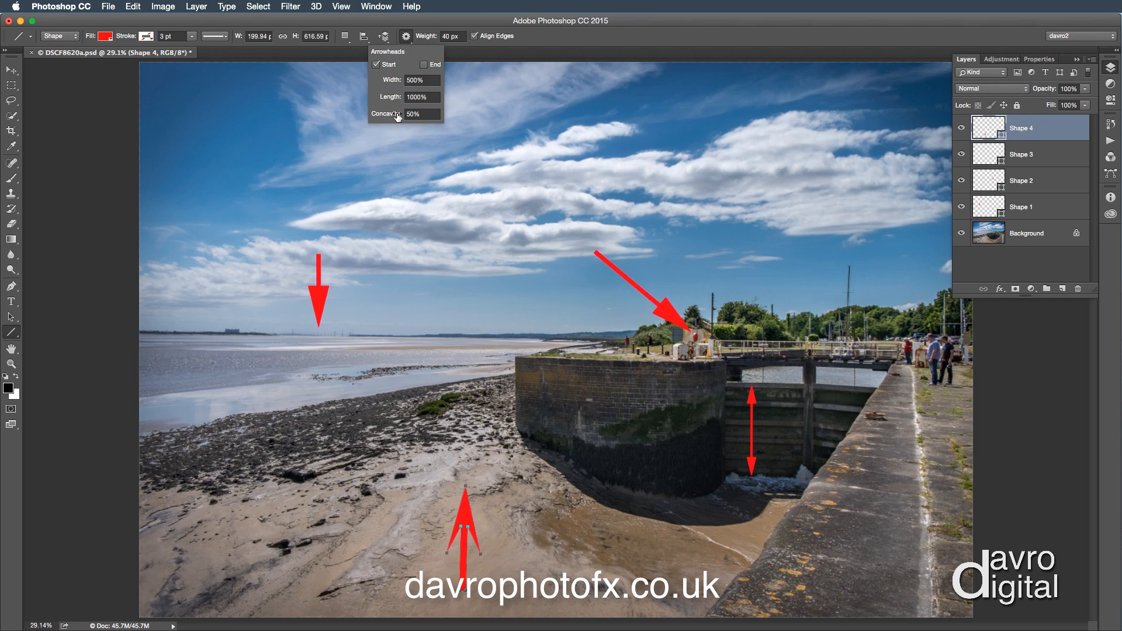
left_click_drag(398, 116, 345, 114)
left_click_drag(515, 493, 518, 614)
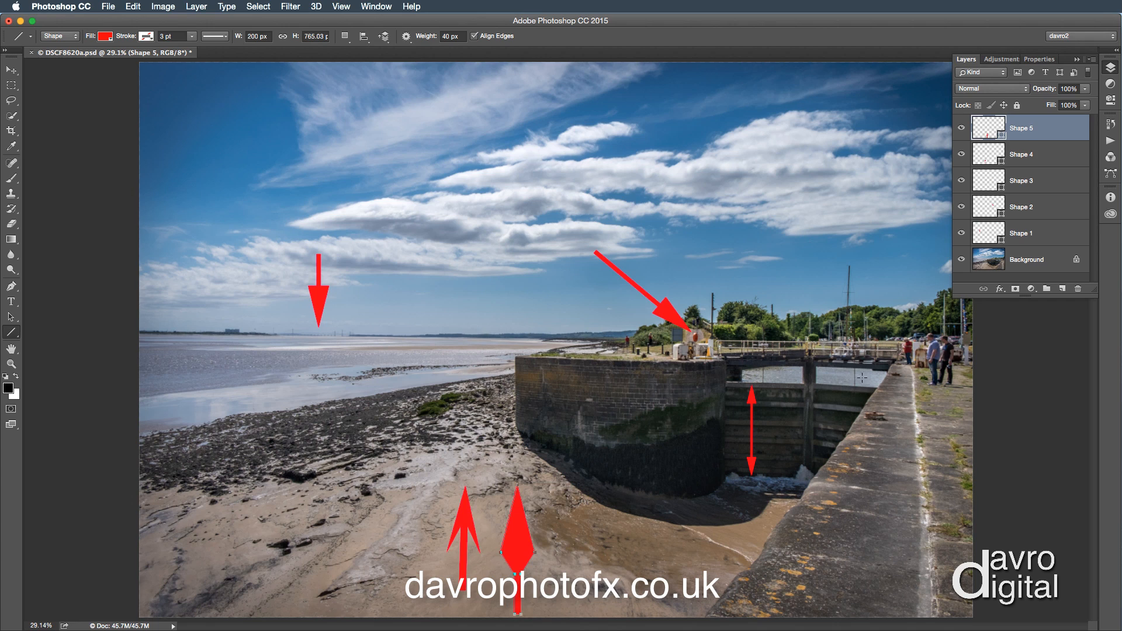
Add a drop shadow to the Shape 1 arrow and move the shadow slightly closer to it
left_click(1036, 235)
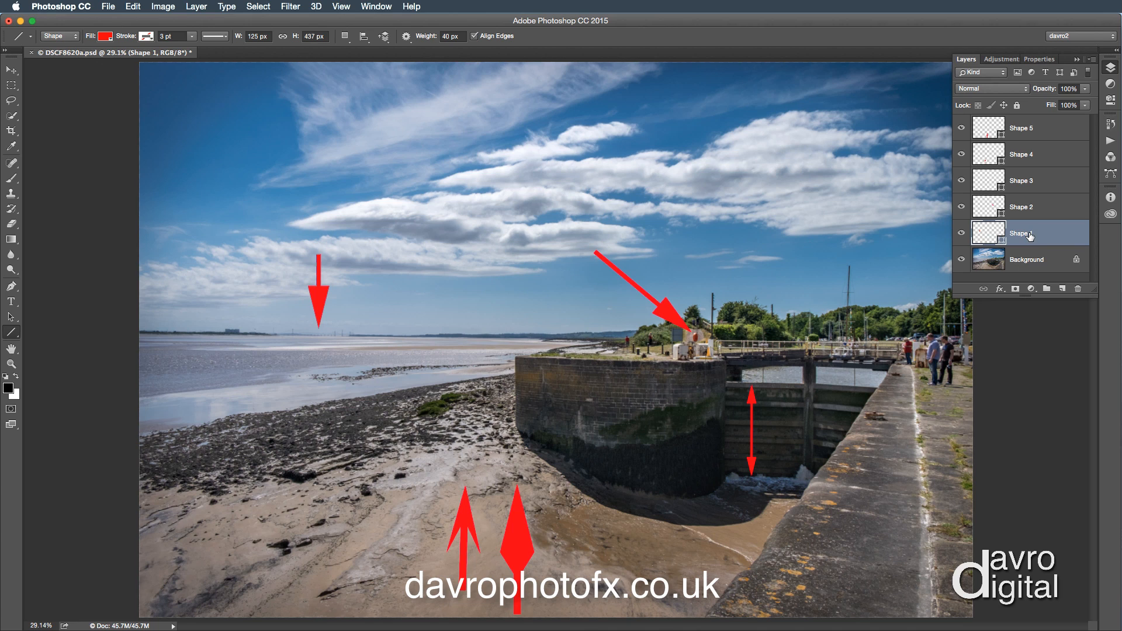
left_click(1000, 288)
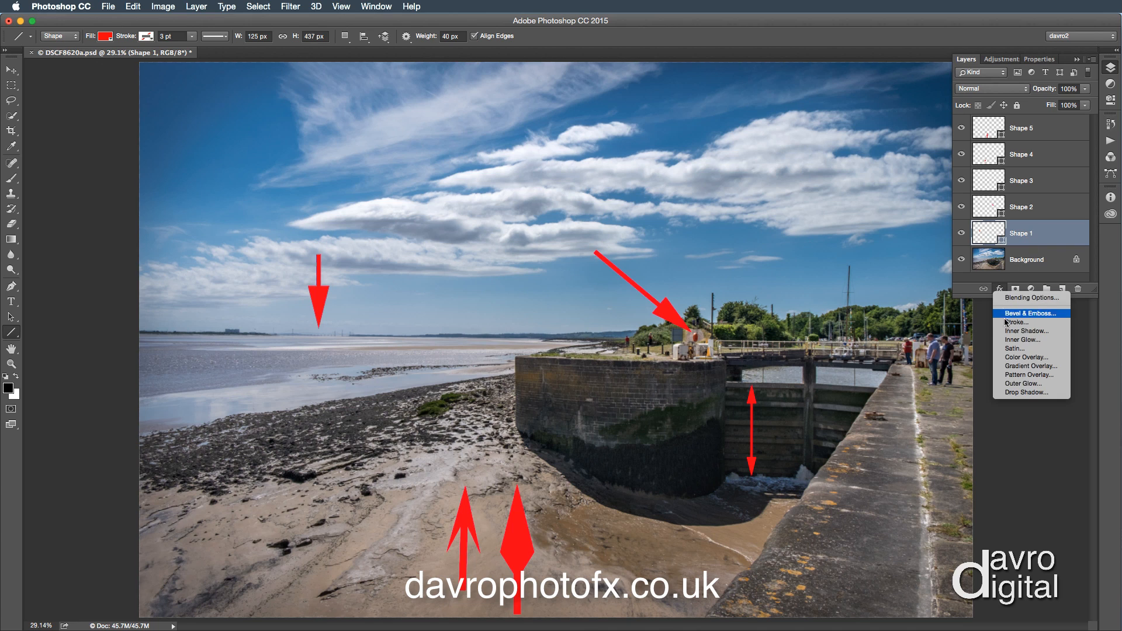
left_click(1017, 392)
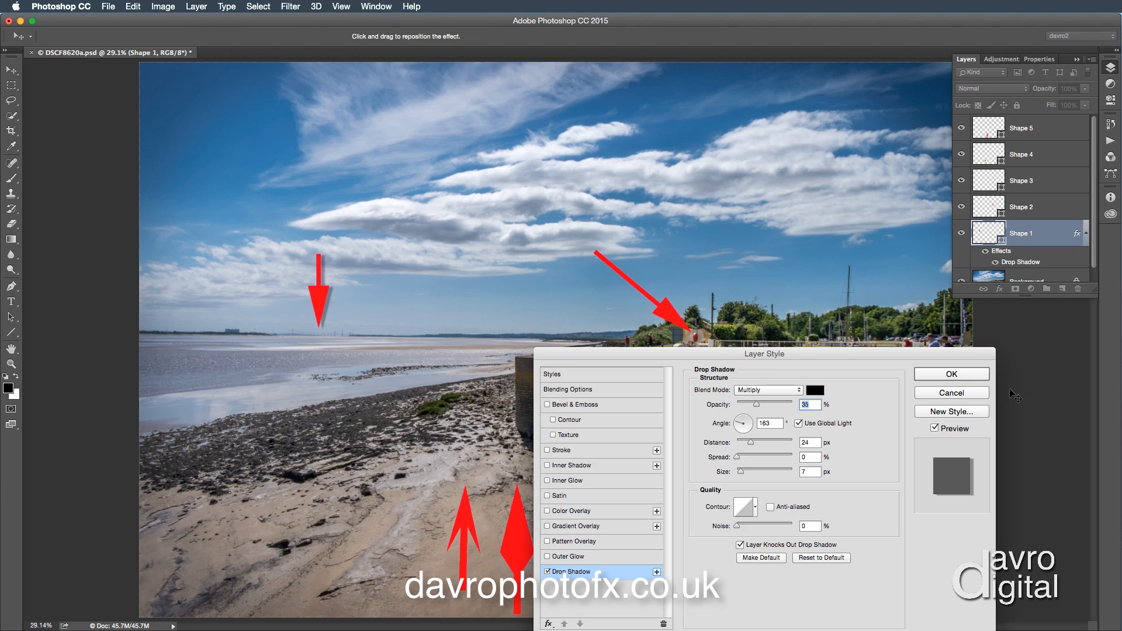
left_click_drag(332, 306, 326, 301)
left_click(944, 376)
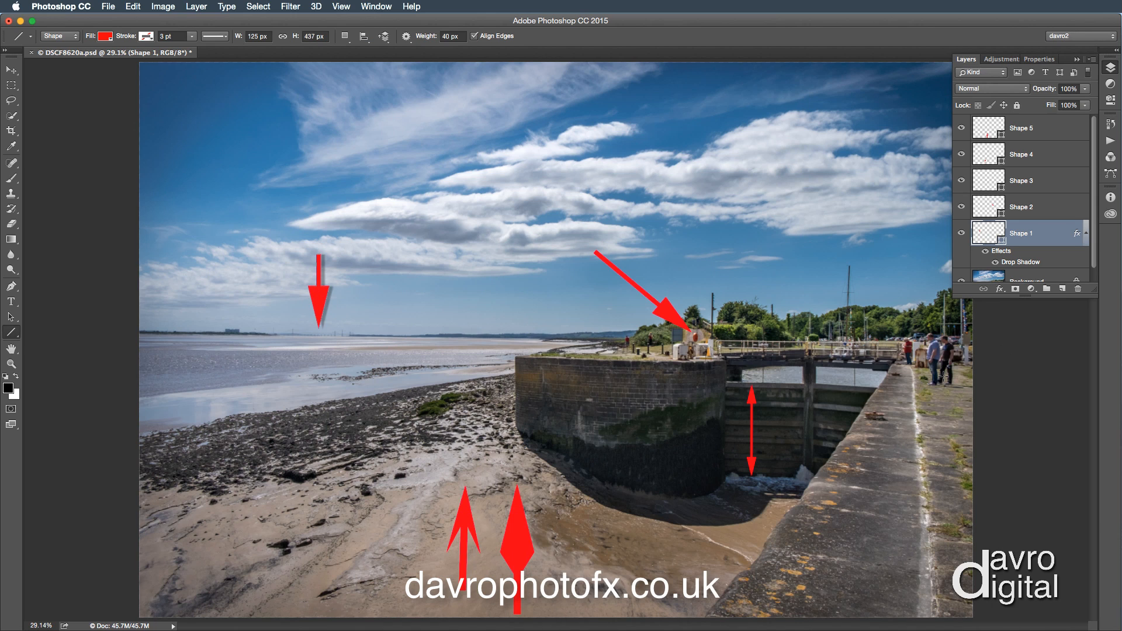